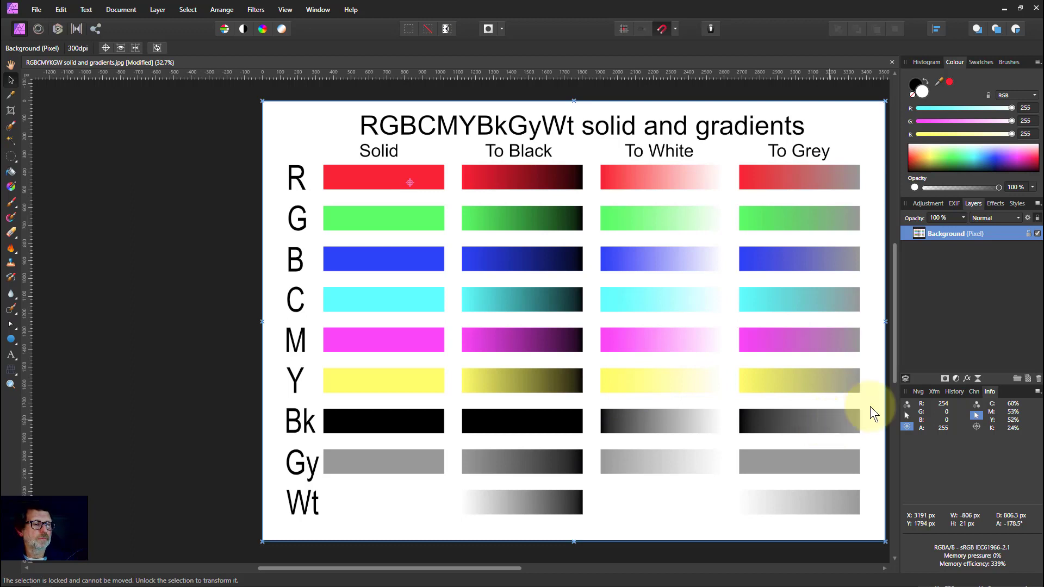
Step: Add a Selective Colour adjustment layer to the chart and nudge its settings window aside
click(957, 378)
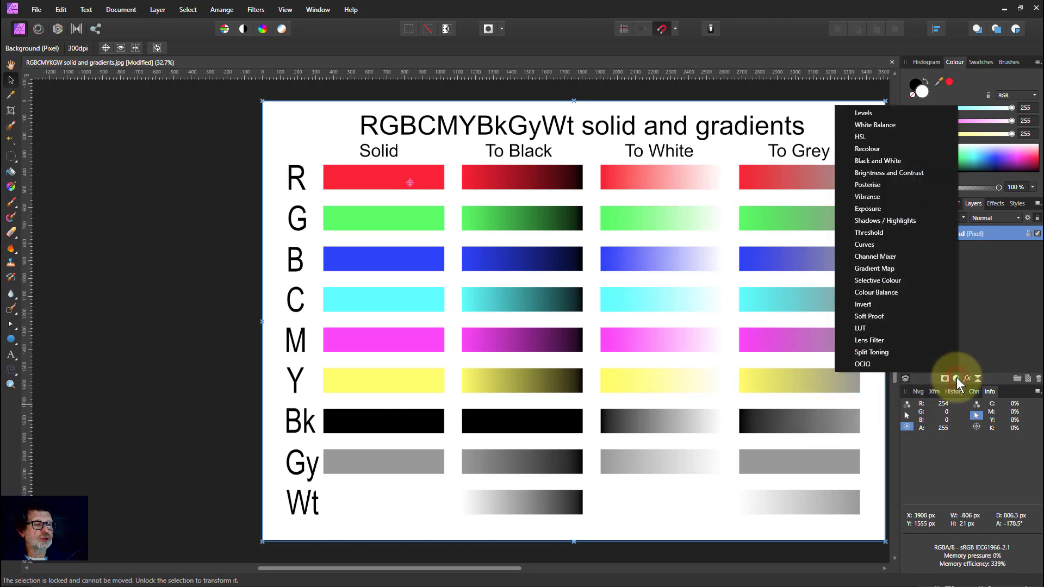
click(867, 279)
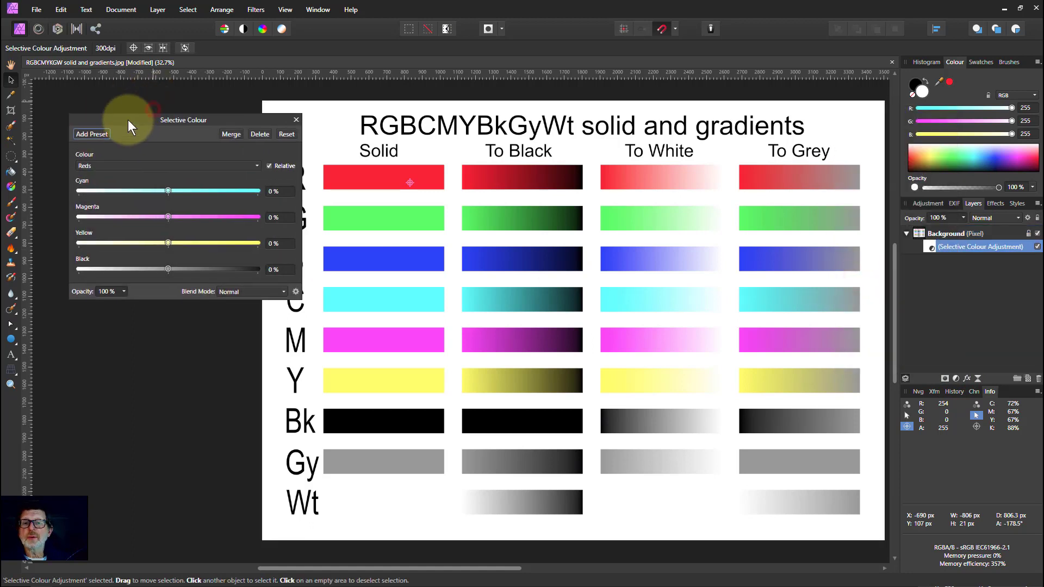
drag(128, 121, 137, 124)
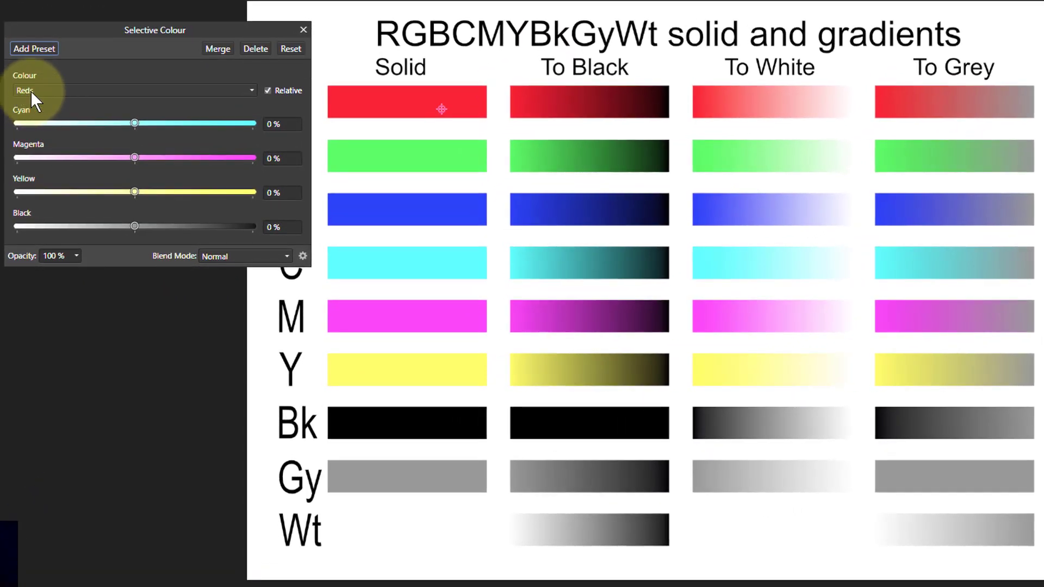
click(79, 89)
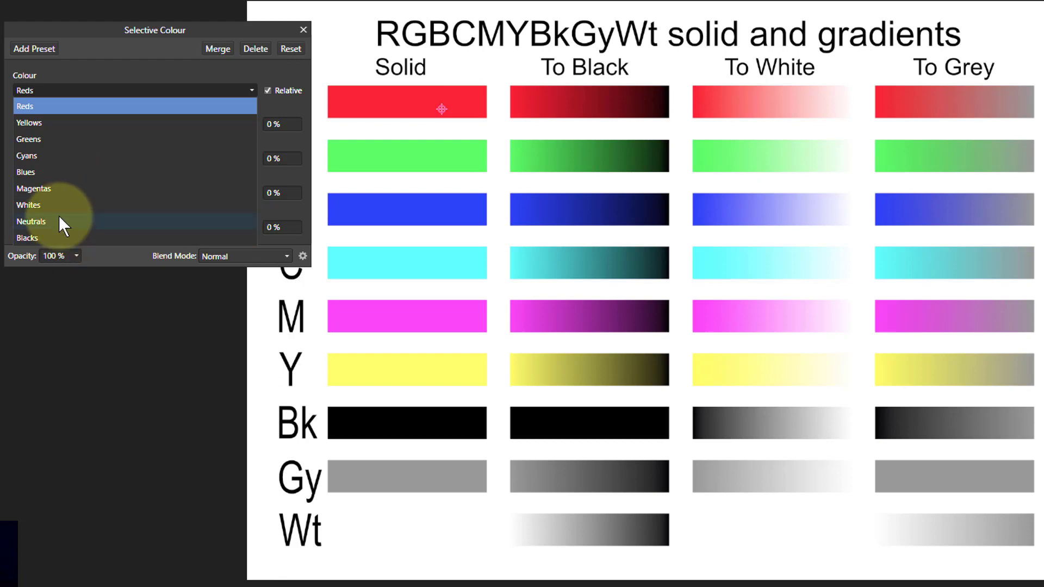
click(97, 30)
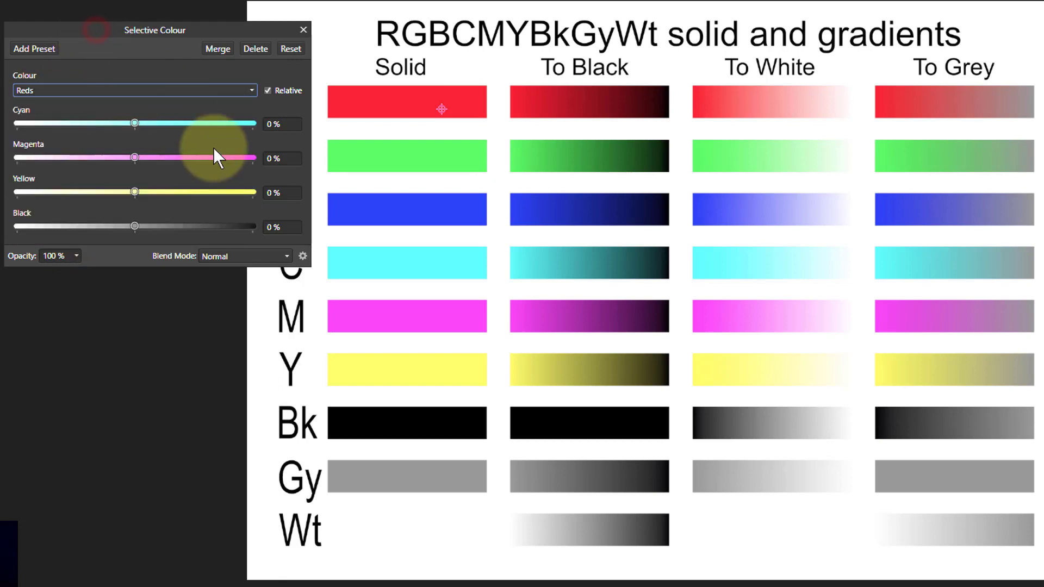
click(266, 92)
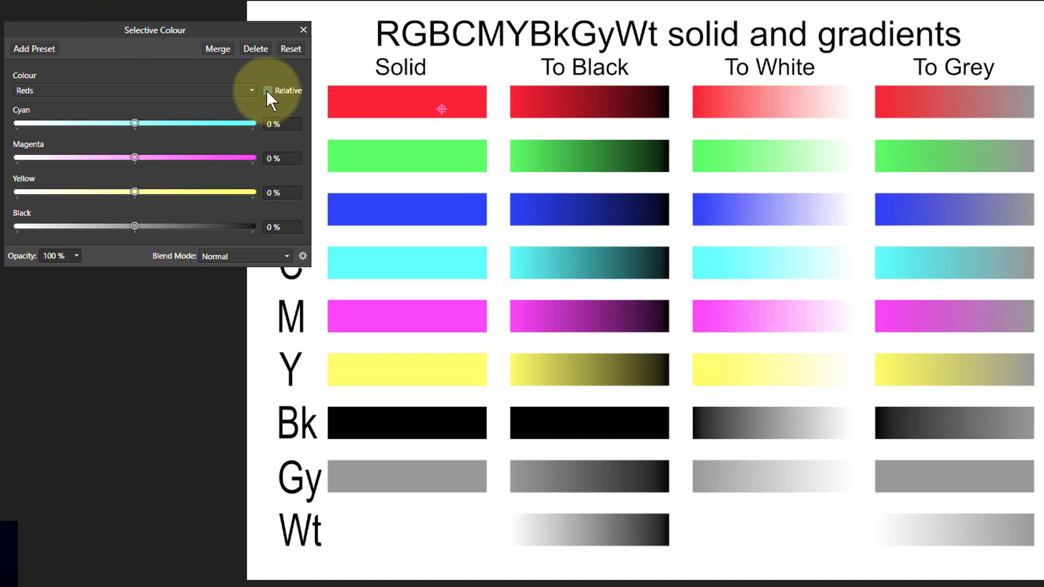
click(266, 90)
click(266, 90)
click(267, 91)
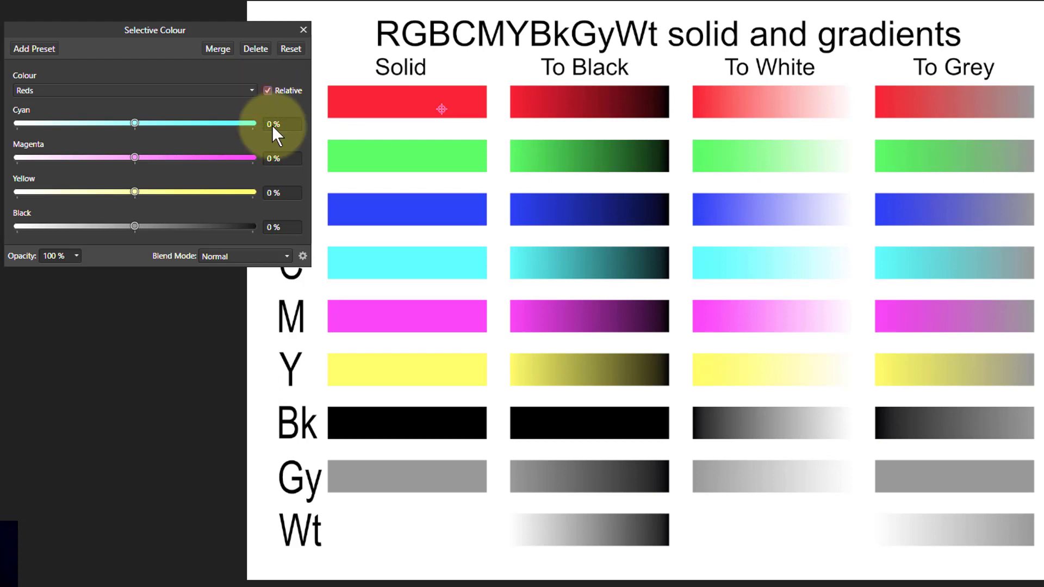
click(135, 123)
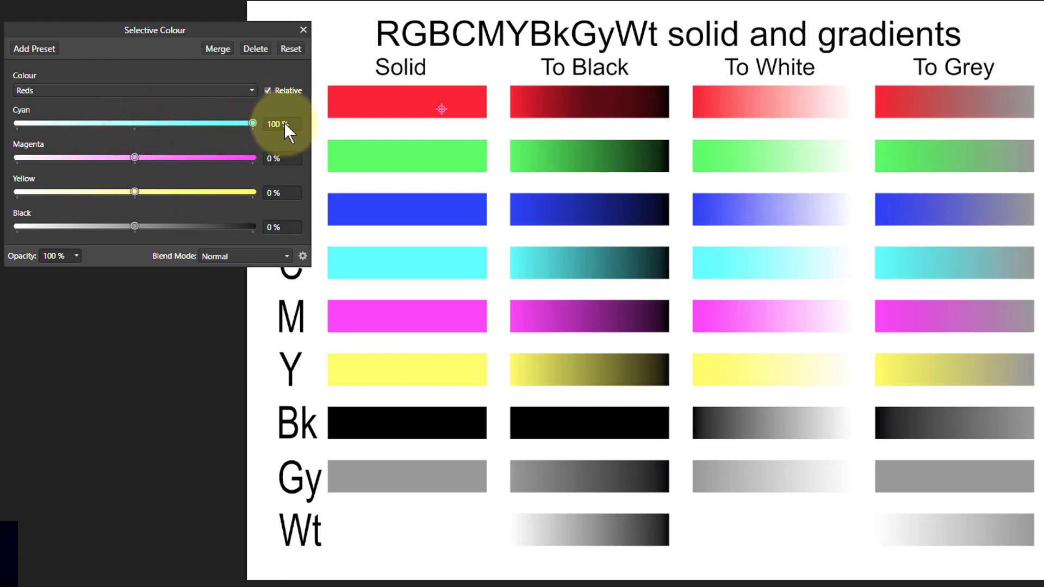
mouse_move(134, 122)
mouse_down()
mouse_move(250, 133)
mouse_move(41, 137)
mouse_move(209, 137)
mouse_up()
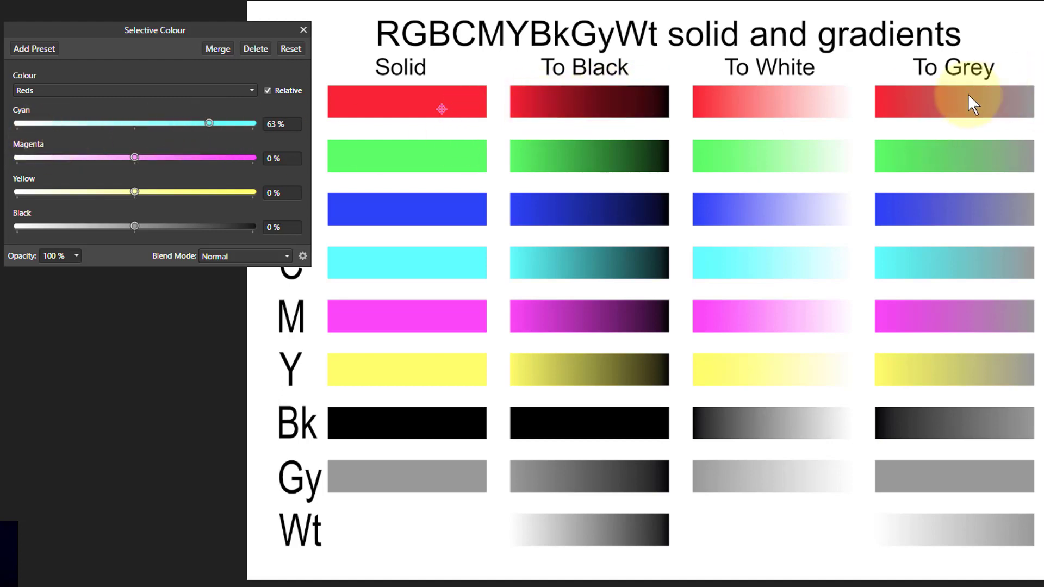
click(209, 122)
mouse_move(243, 126)
mouse_down()
mouse_move(90, 139)
mouse_move(303, 141)
mouse_move(52, 136)
mouse_move(277, 135)
mouse_move(125, 132)
mouse_up()
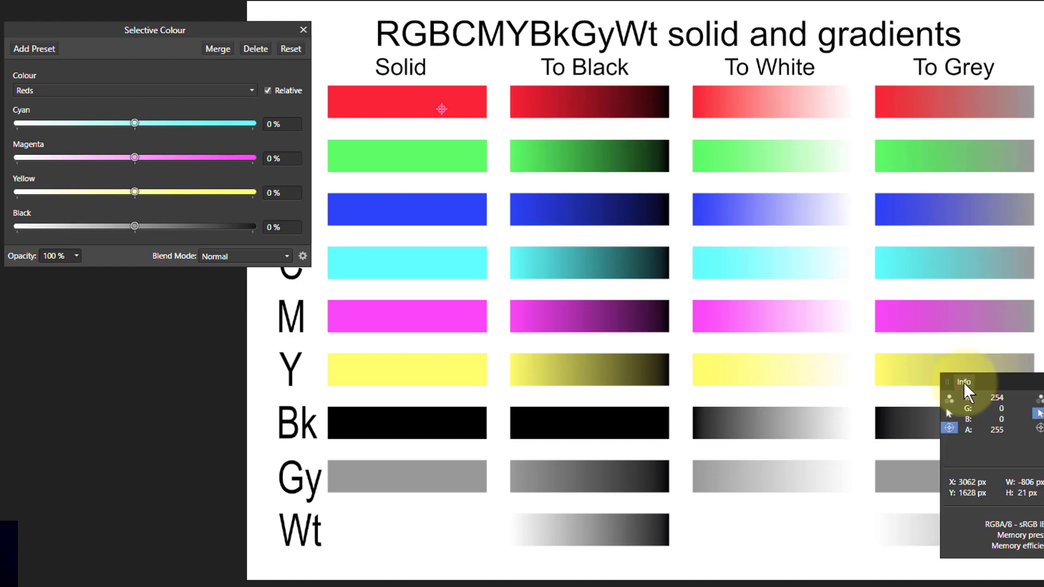
Step: Float the Info panel over the chart and pin a sample point on the red To Black gradient
drag(963, 383, 532, 139)
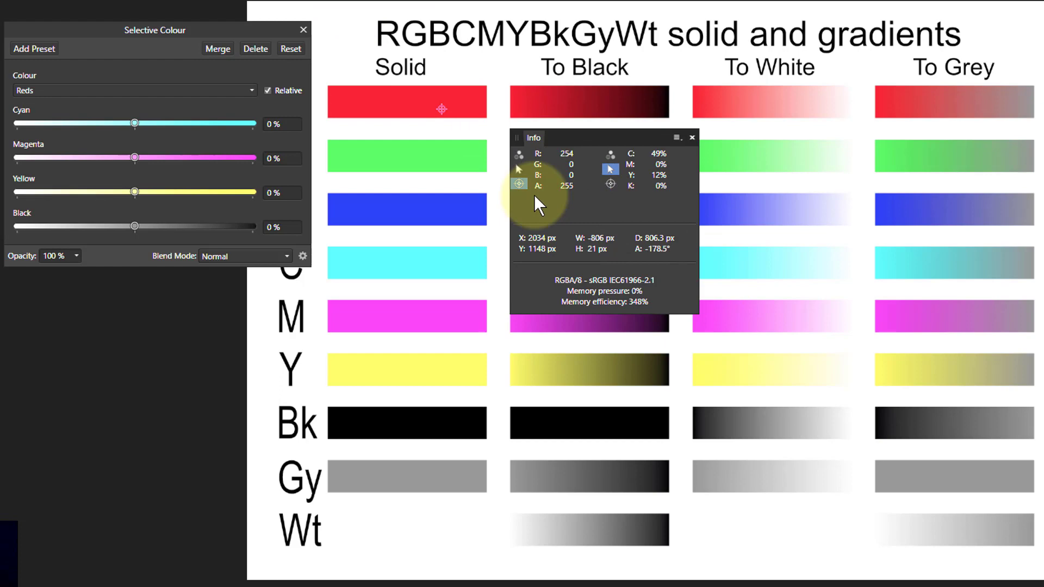
click(106, 2)
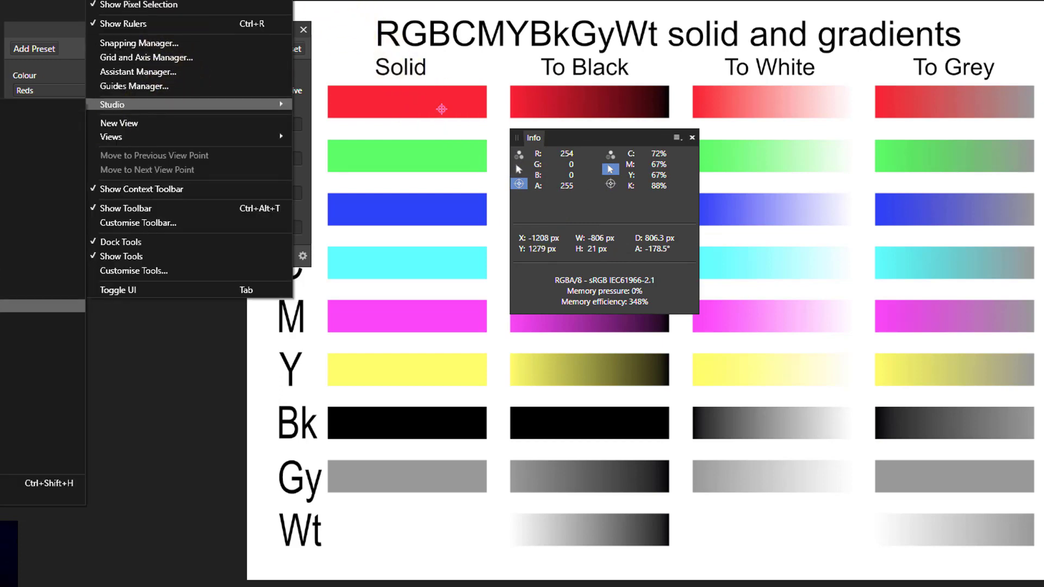
click(631, 141)
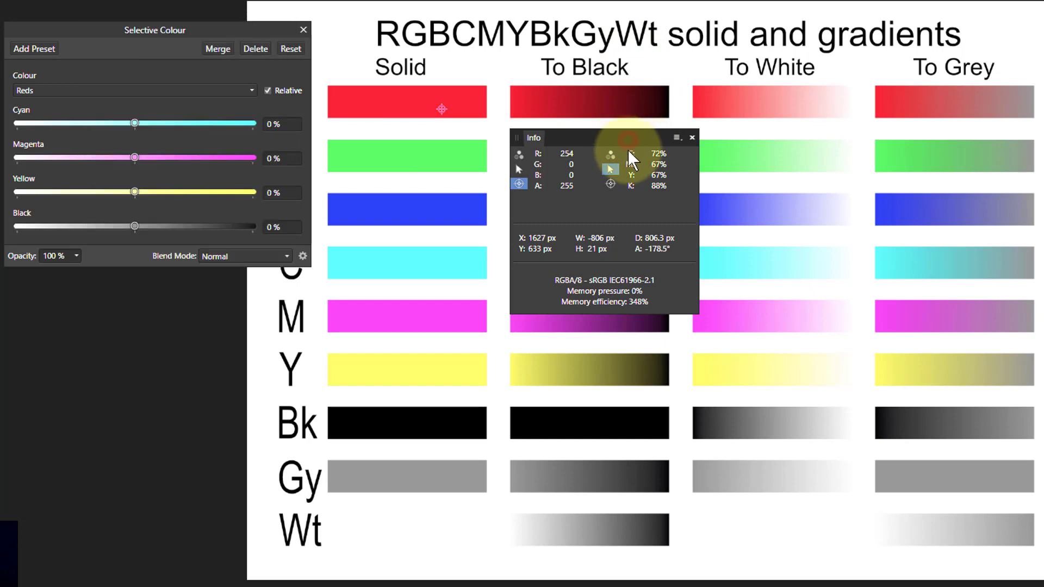
drag(519, 182, 626, 100)
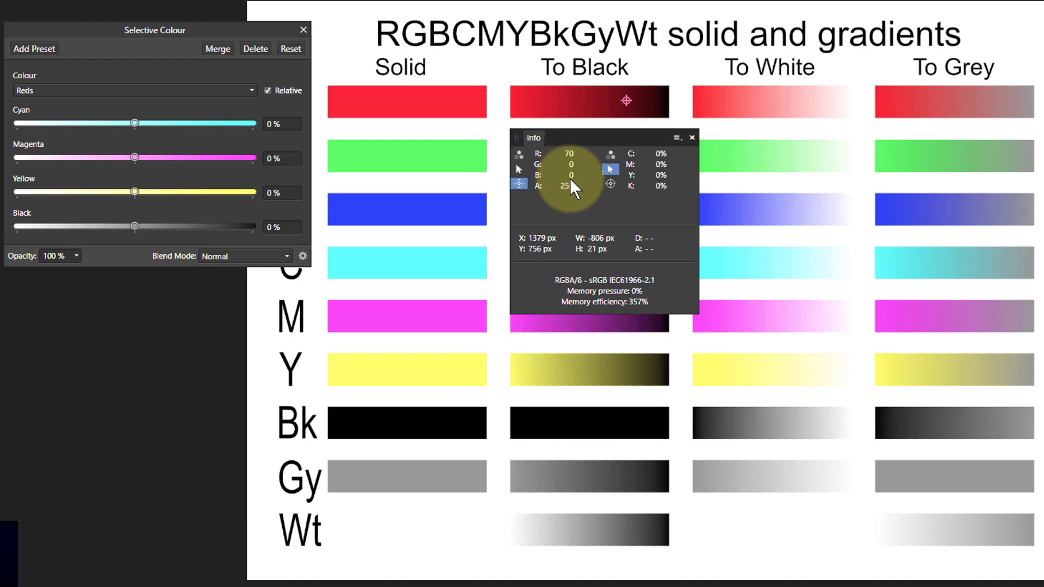
Step: Swing Reds Cyan to -100% (red 121) and +100% (red 51), then reset it to 0%
click(135, 124)
mouse_move(133, 124)
mouse_down()
mouse_move(13, 124)
mouse_move(236, 127)
mouse_move(137, 124)
mouse_up()
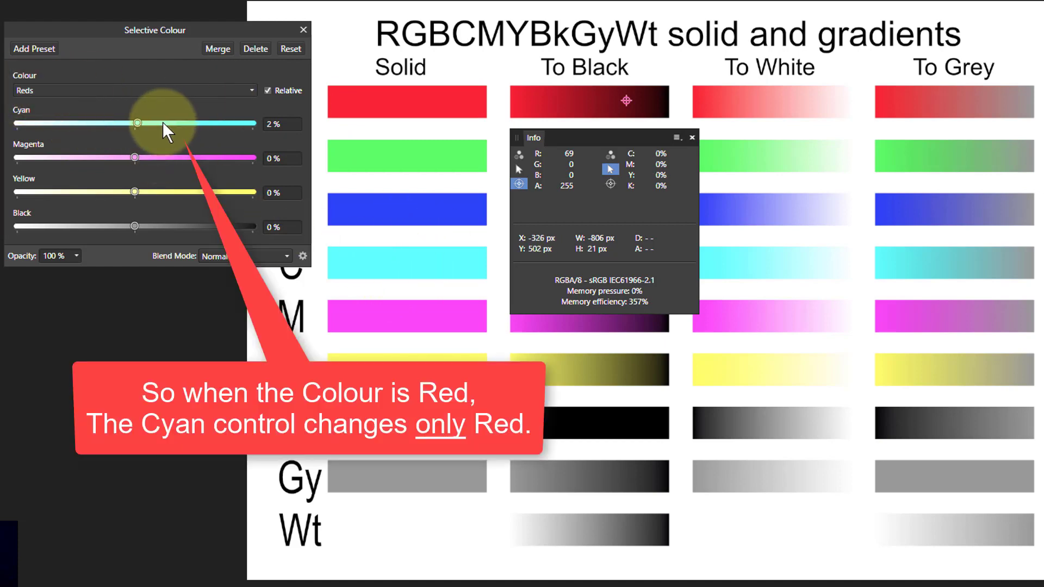
drag(134, 124, 80, 130)
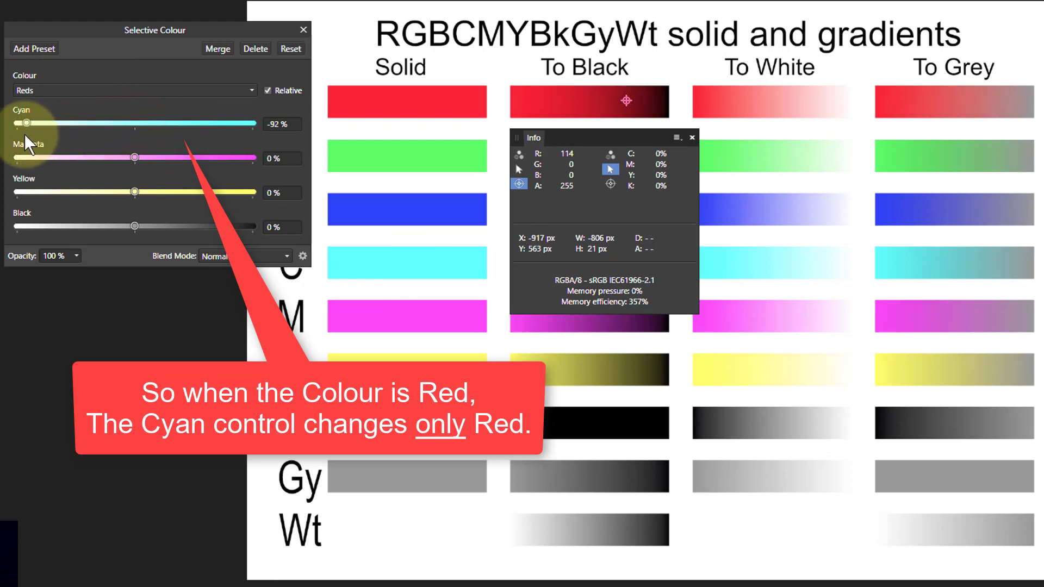
mouse_move(80, 129)
mouse_down()
mouse_move(17, 132)
mouse_move(253, 126)
mouse_move(135, 127)
mouse_up()
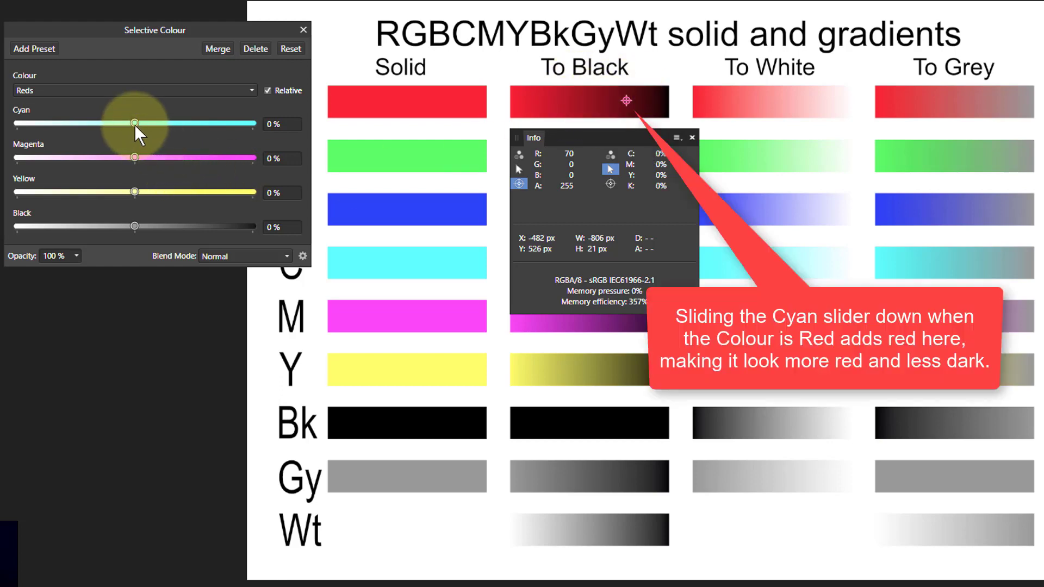
drag(135, 125, 7, 125)
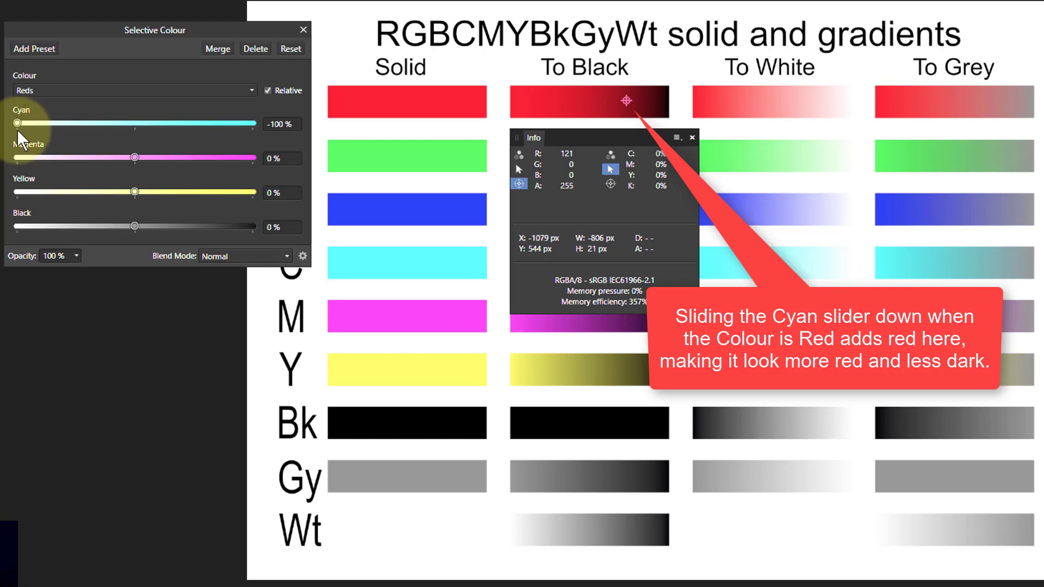
drag(7, 125, 256, 131)
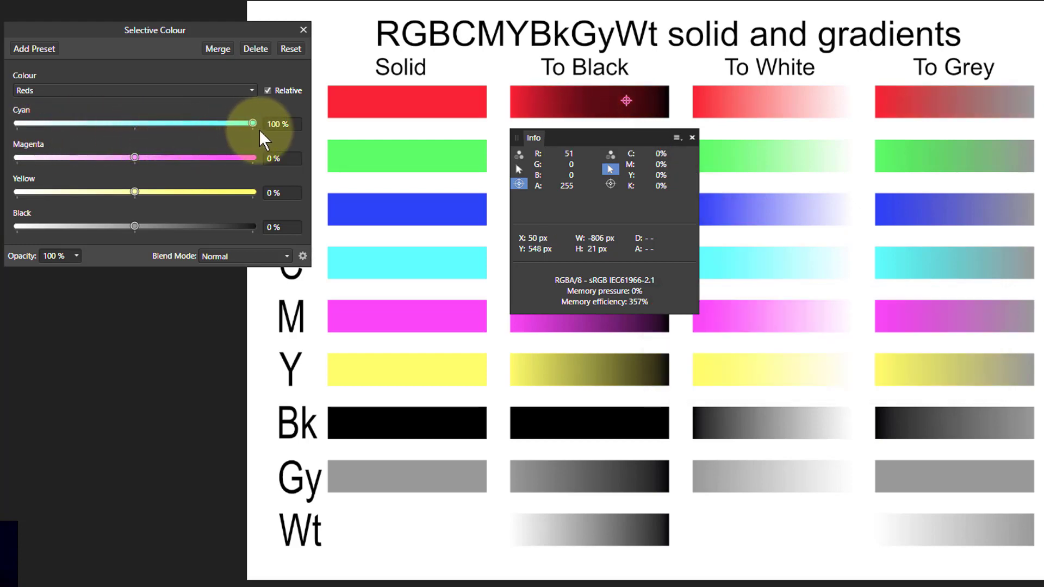
drag(259, 130, 137, 131)
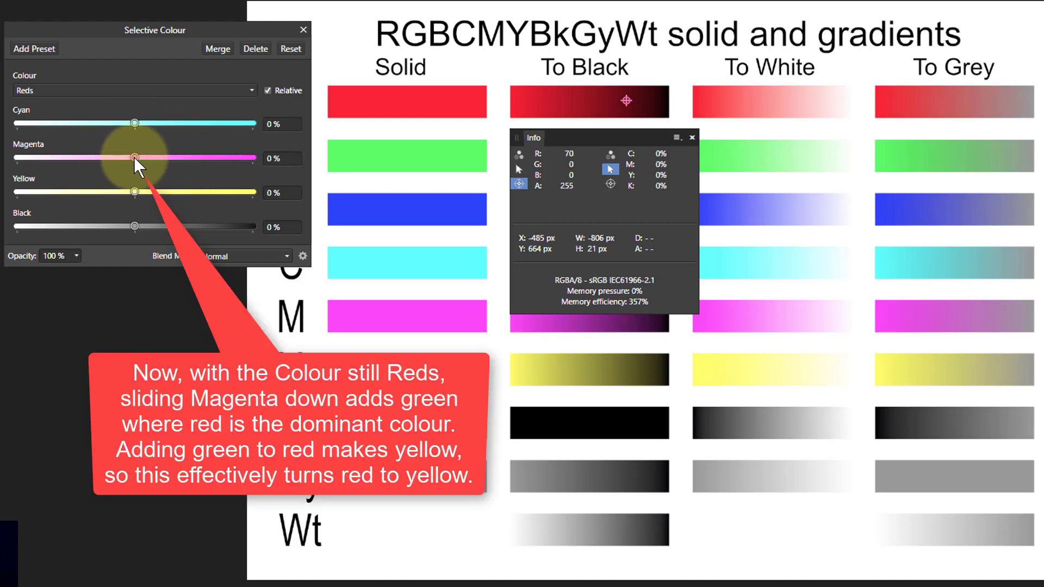
Step: Sweep the Reds Magenta slider to -100% and intermediate values like -40%, shifting reds toward yellow and orange
mouse_move(134, 158)
mouse_down()
mouse_move(1, 170)
mouse_move(231, 176)
mouse_move(298, 166)
mouse_move(140, 167)
mouse_up()
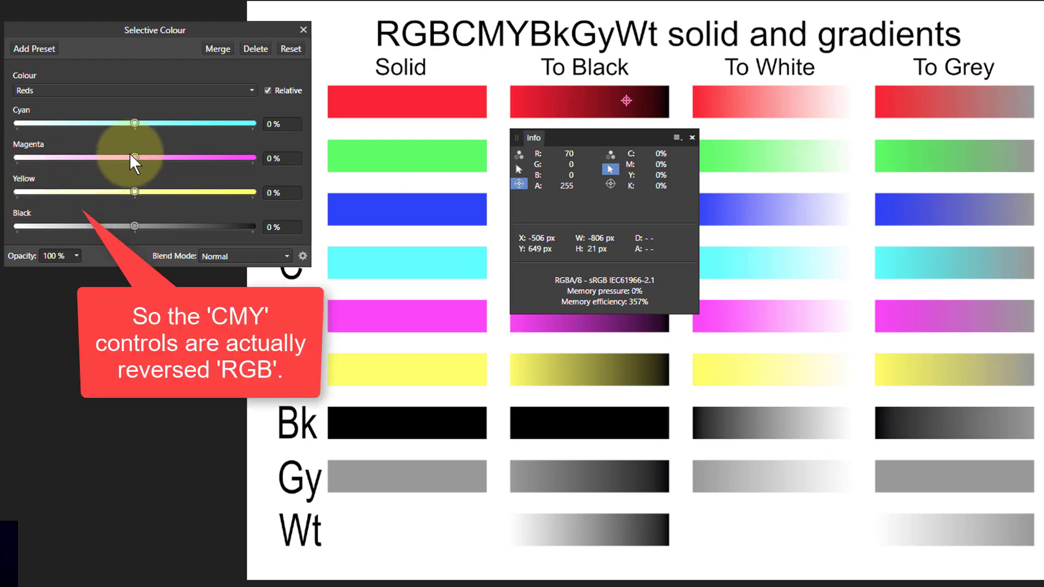
drag(133, 157, 14, 167)
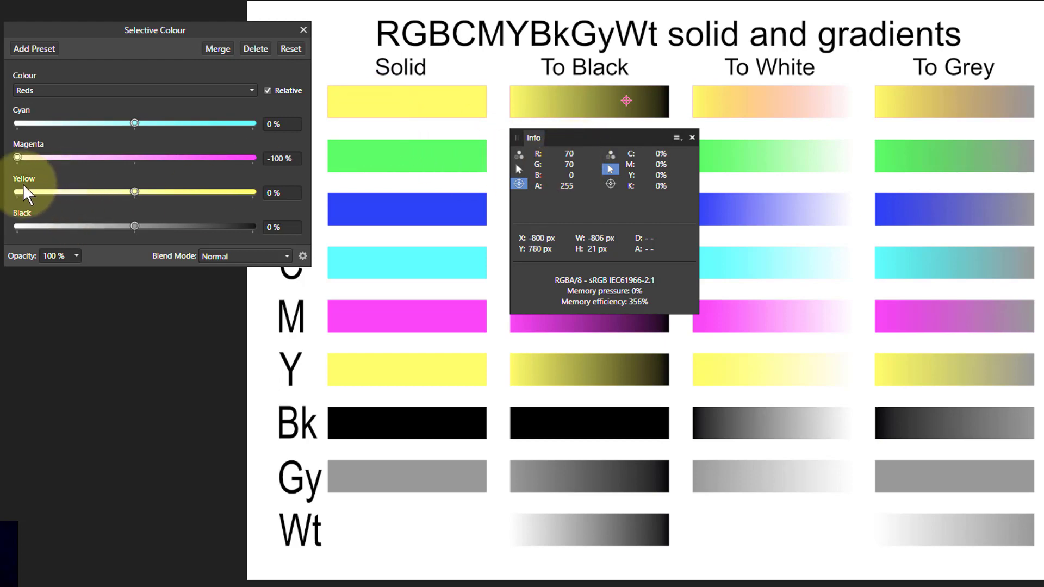
drag(15, 158, 88, 159)
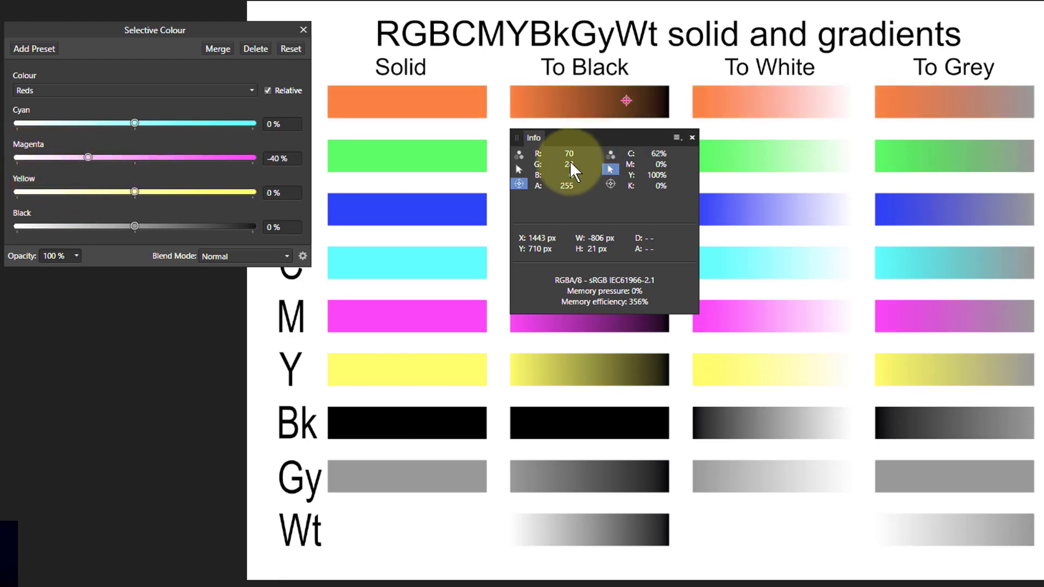
mouse_move(88, 158)
mouse_down()
mouse_move(266, 157)
mouse_move(135, 171)
mouse_move(125, 192)
mouse_move(8, 199)
mouse_up()
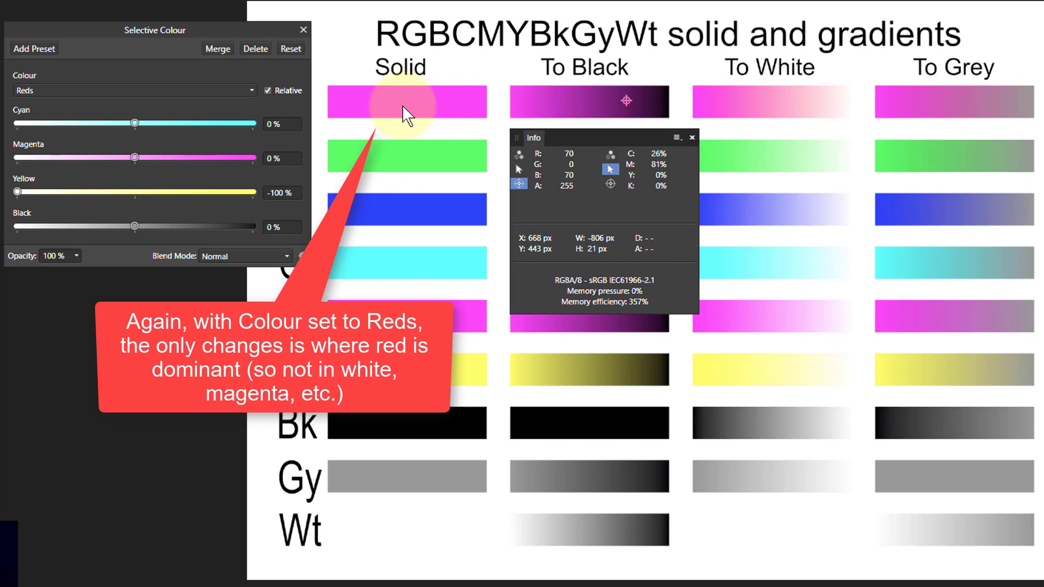
Step: Bring Reds Yellow from -100% back to 0%, restoring plain red bars reading 70/0/0
drag(18, 192, 137, 194)
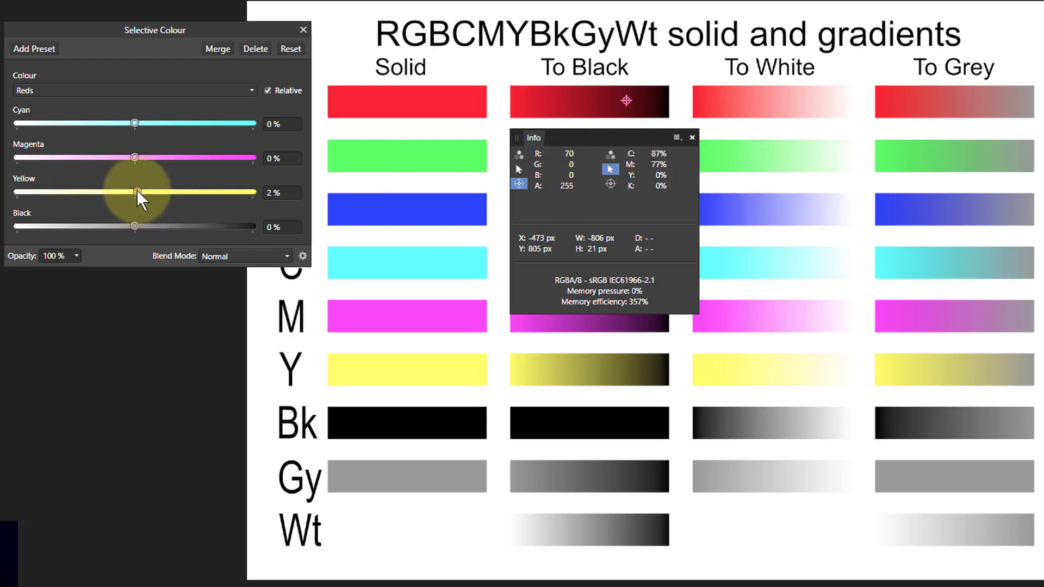
drag(136, 195, 133, 197)
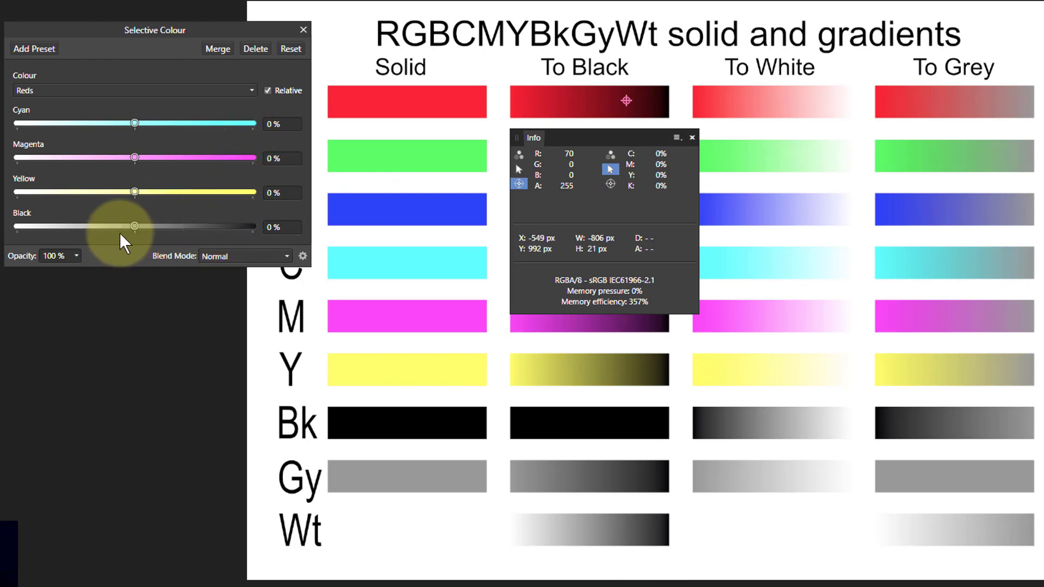
Step: Drag Reds Black to about -76% to lighten the reds, then up to 31% to darken them
drag(134, 226, 53, 227)
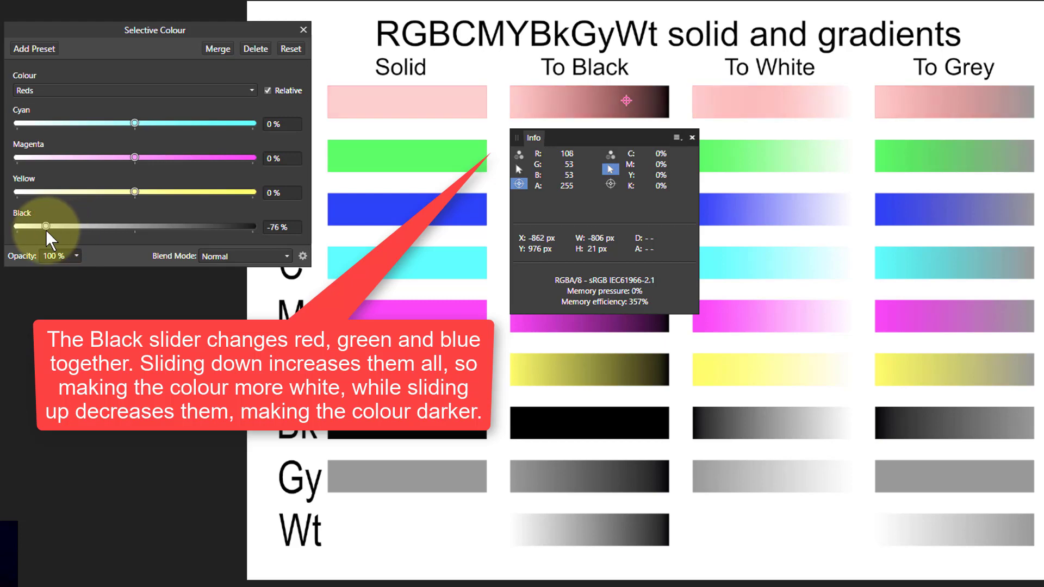
drag(52, 230, 136, 234)
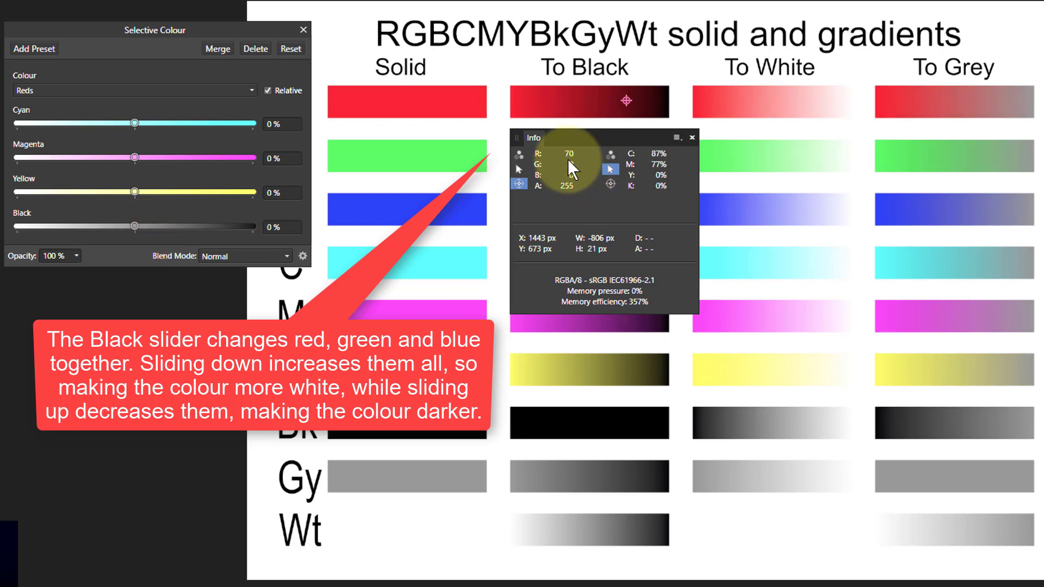
mouse_move(134, 227)
mouse_down()
mouse_move(14, 234)
mouse_move(279, 238)
mouse_move(170, 237)
mouse_move(254, 232)
mouse_up()
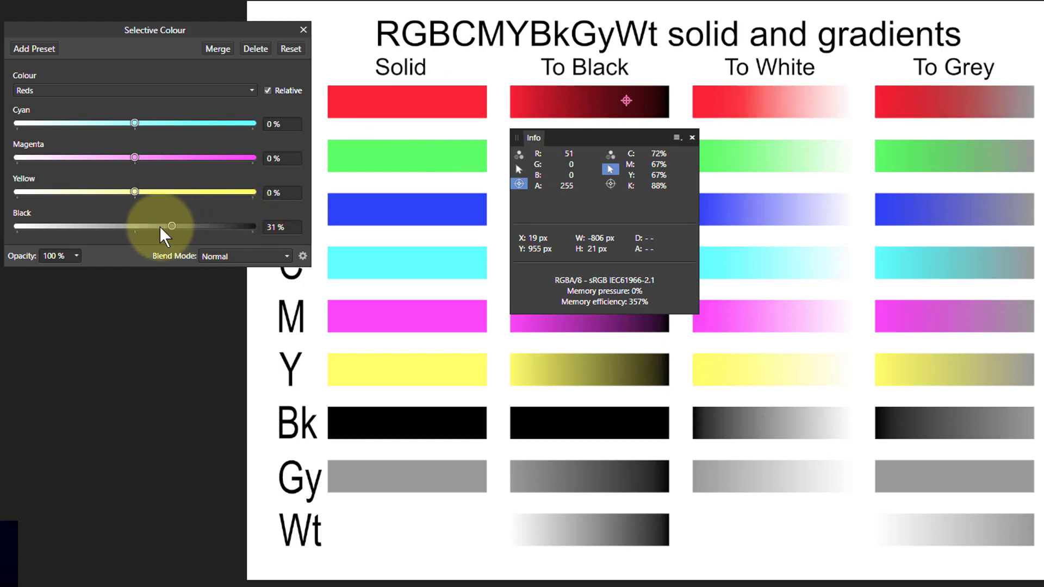
Step: Reset Reds Black, try an absolute 100% Black increase, then return to relative mode at 0%
drag(253, 225, 137, 228)
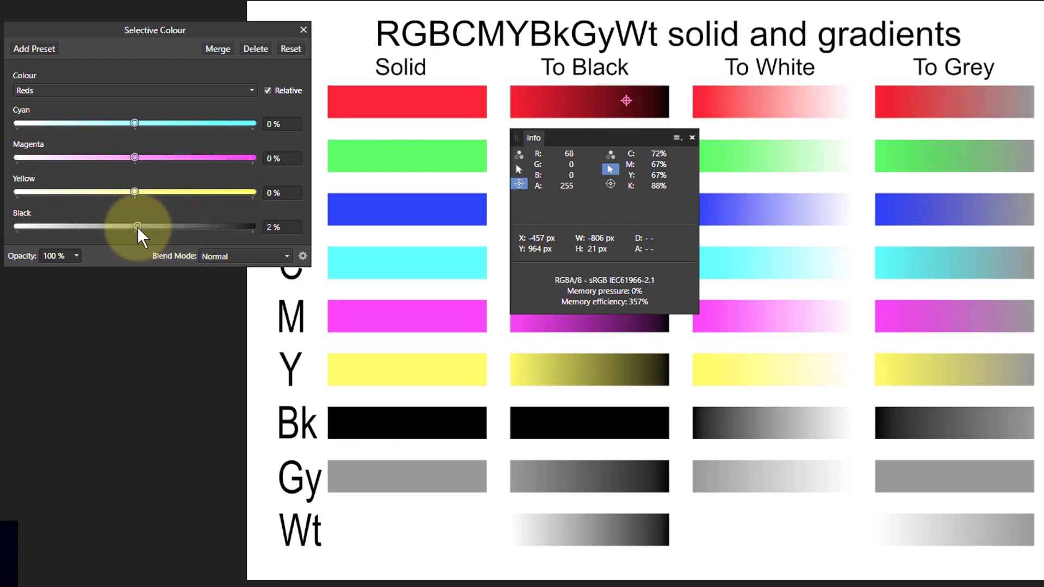
click(267, 90)
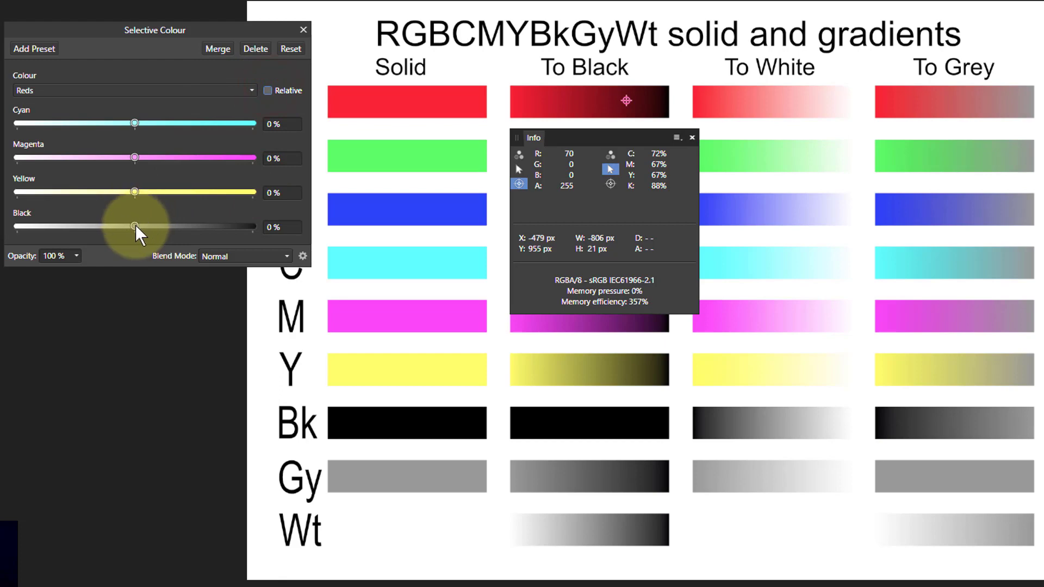
drag(135, 225, 252, 227)
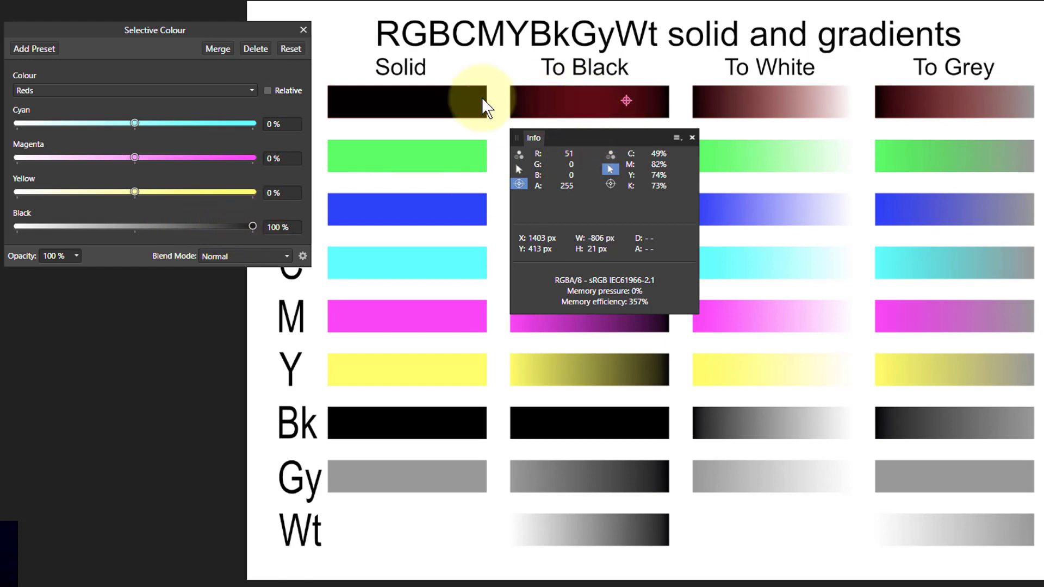
click(268, 89)
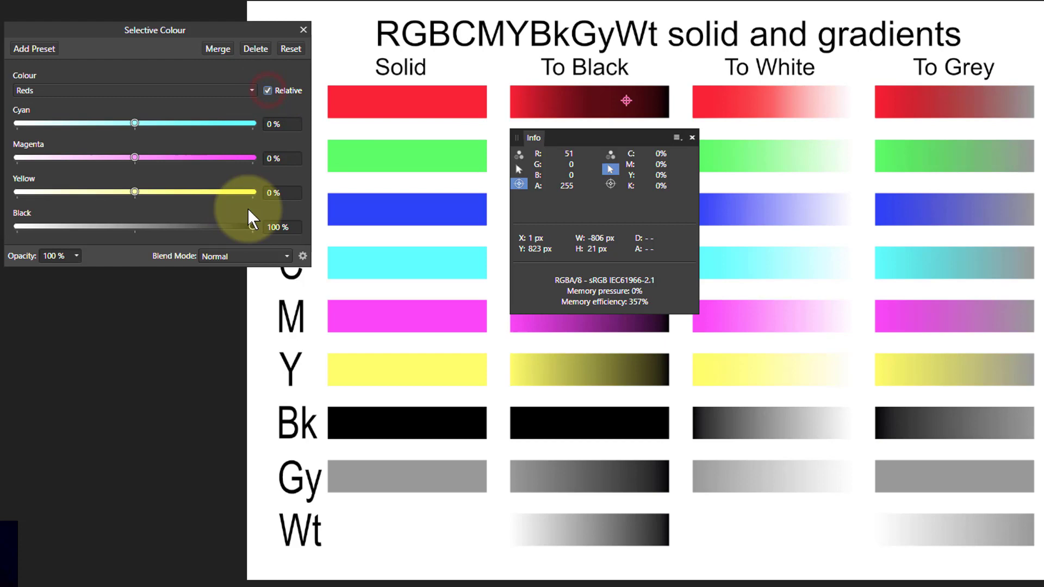
drag(252, 227, 136, 230)
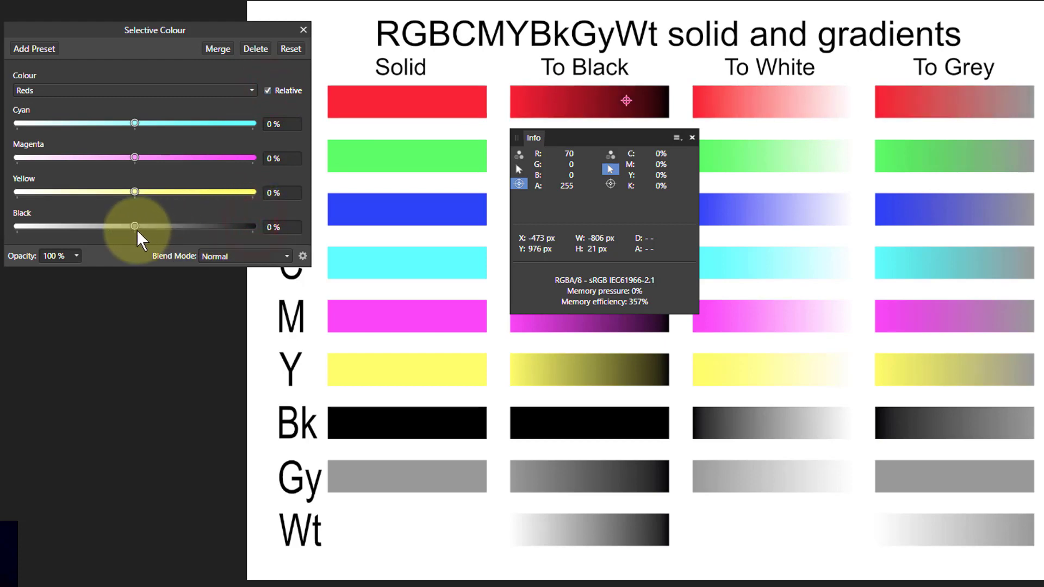